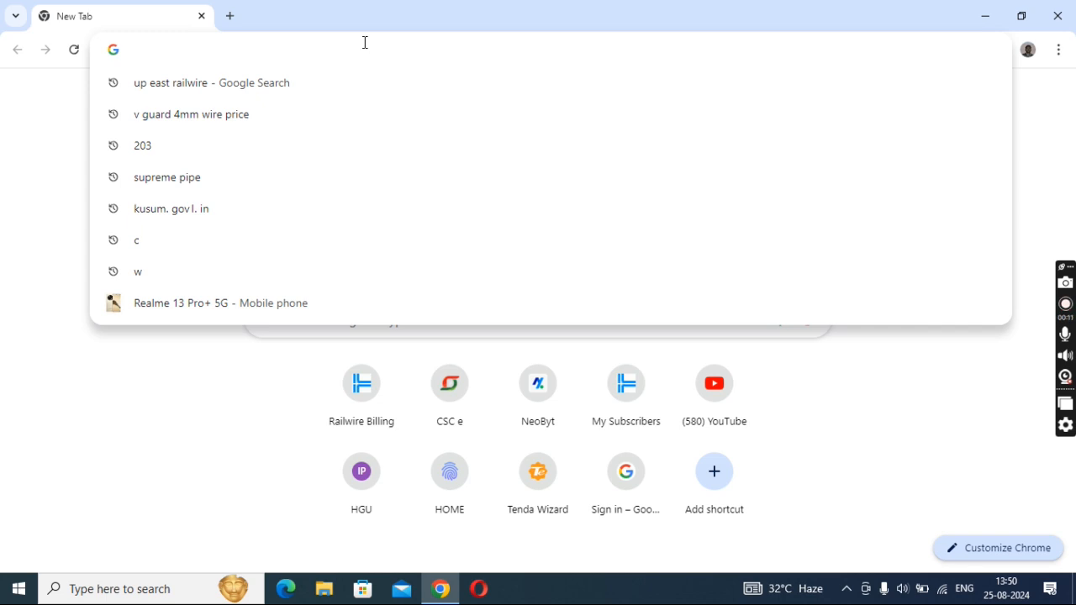
Open the router setup page at 192.168.0.1 and choose Dynamic IP as the connection type.
{"action": "type", "text": "192"}
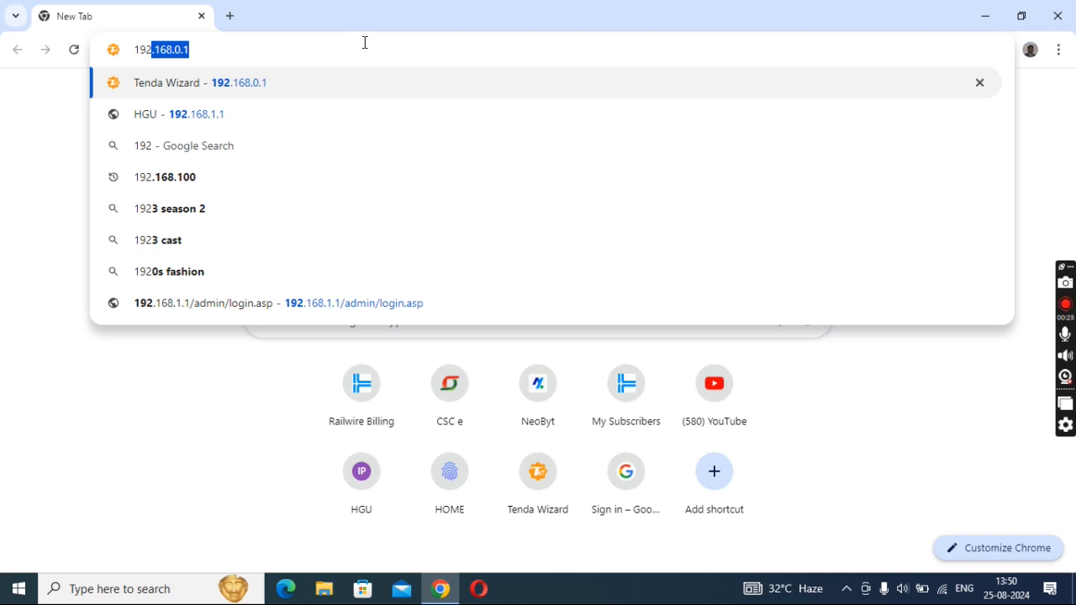
{"action": "key", "text": "Return"}
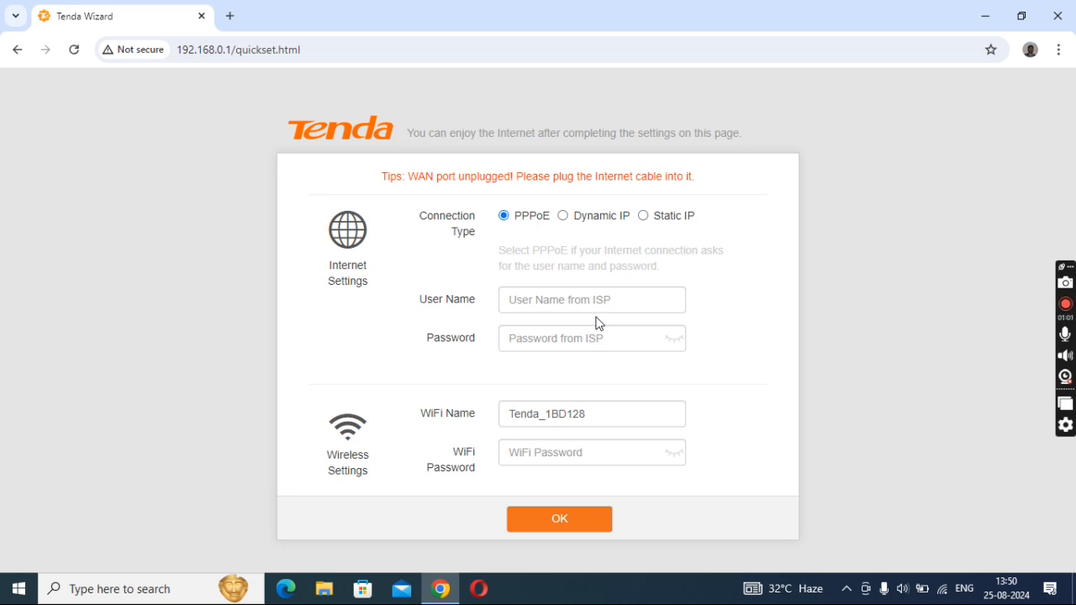
{"action": "left_click", "coordinate": [563, 216]}
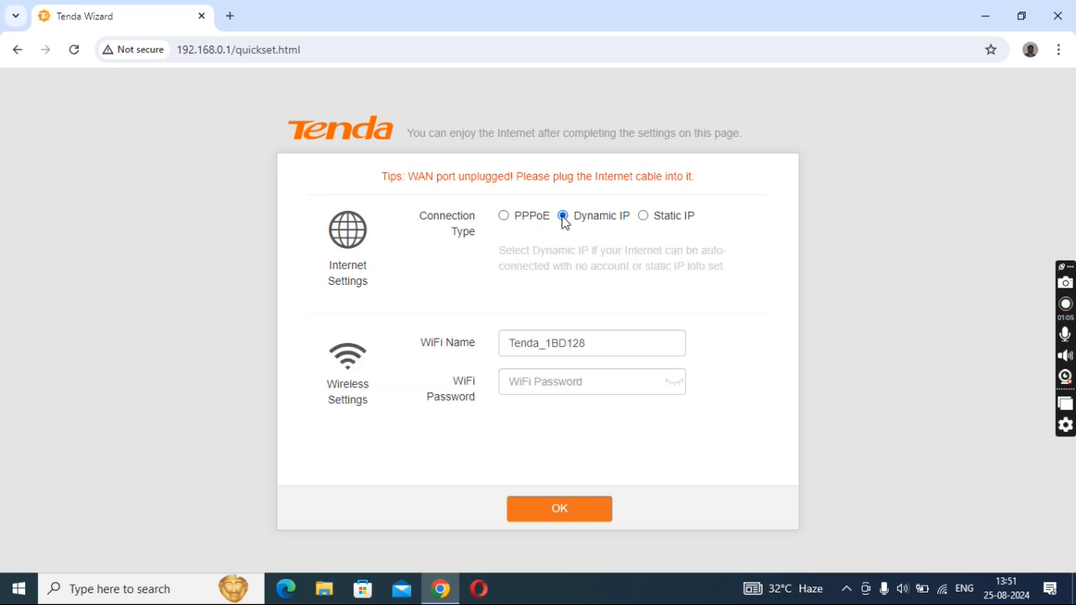
Replace the default WiFi name with advik in the wireless settings.
{"action": "left_click", "coordinate": [609, 348]}
{"action": "key", "text": "BackSpace"}
{"action": "key", "text": "BackSpace"}
{"action": "key", "text": "BackSpace"}
{"action": "key", "text": "BackSpace"}
{"action": "key", "text": "BackSpace"}
{"action": "key", "text": "BackSpace"}
{"action": "key", "text": "BackSpace"}
{"action": "key", "text": "BackSpace"}
{"action": "key", "text": "BackSpace"}
{"action": "key", "text": "BackSpace"}
{"action": "key", "text": "BackSpace"}
{"action": "key", "text": "BackSpace"}
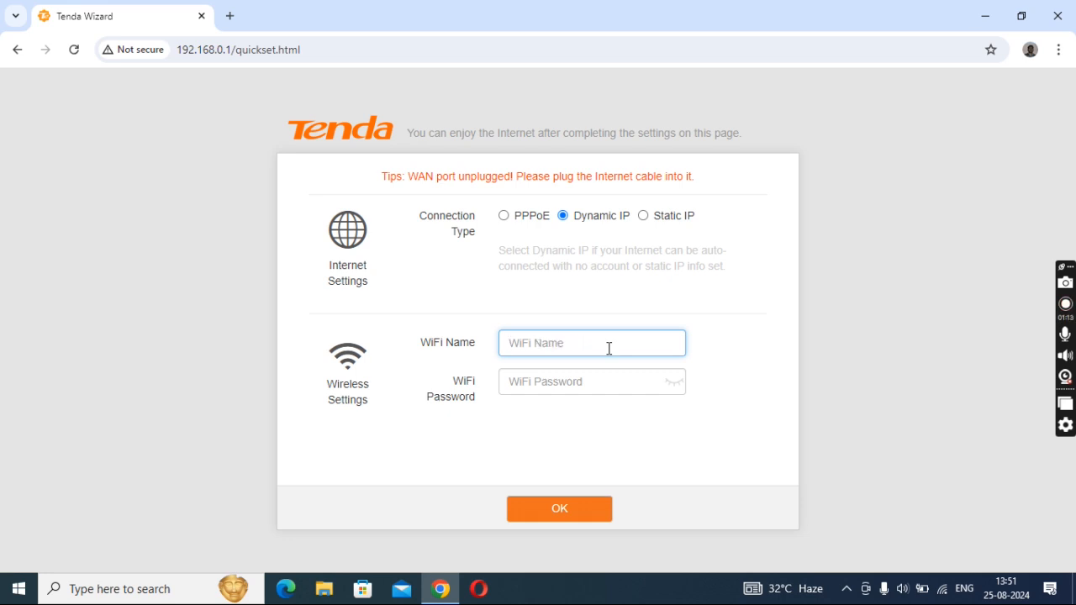
{"action": "type", "text": "advik"}
Enter the WiFi password, save the quick setup and decline storing the password in the browser.
{"action": "left_click", "coordinate": [541, 390]}
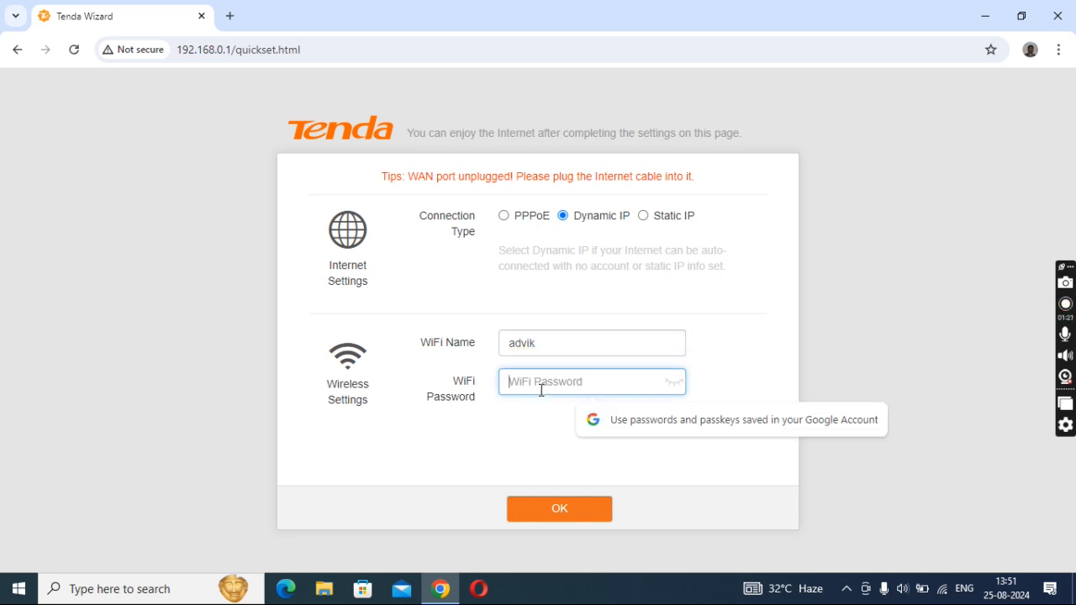
{"action": "type", "text": "••••••••"}
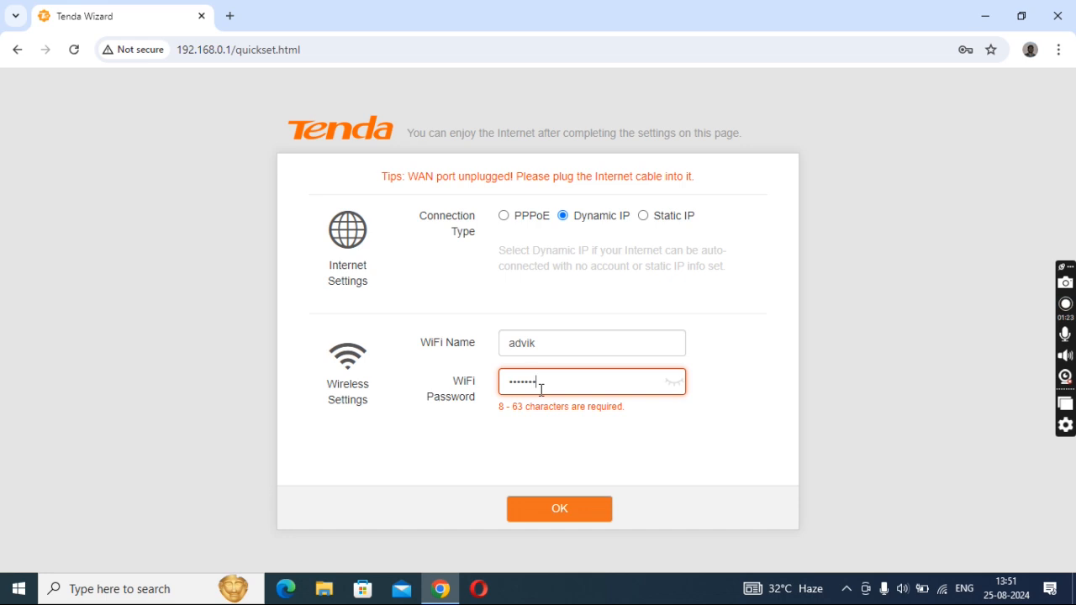
{"action": "left_click", "coordinate": [556, 512]}
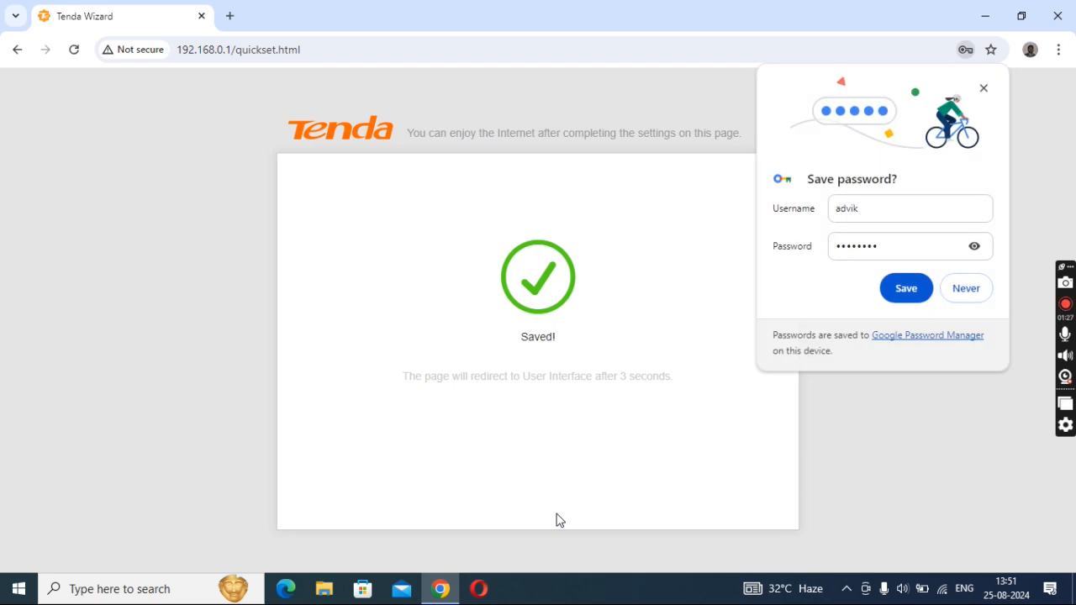
{"action": "left_click", "coordinate": [966, 288]}
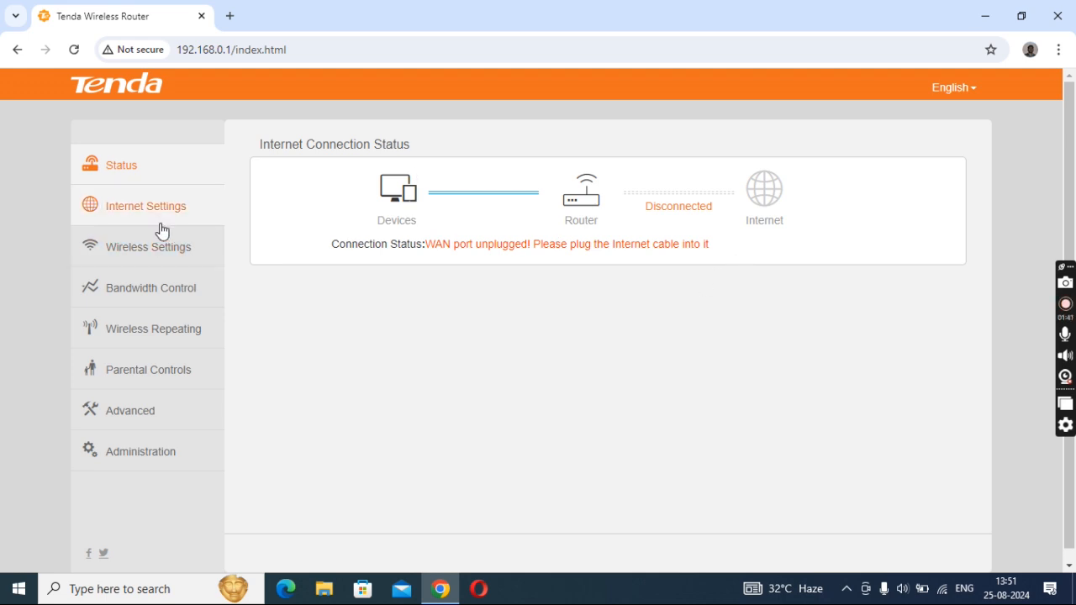
Examine the Static IP, PPPoE and Dynamic IP options in Internet Settings, and review the Wireless Settings page.
{"action": "left_click", "coordinate": [119, 212]}
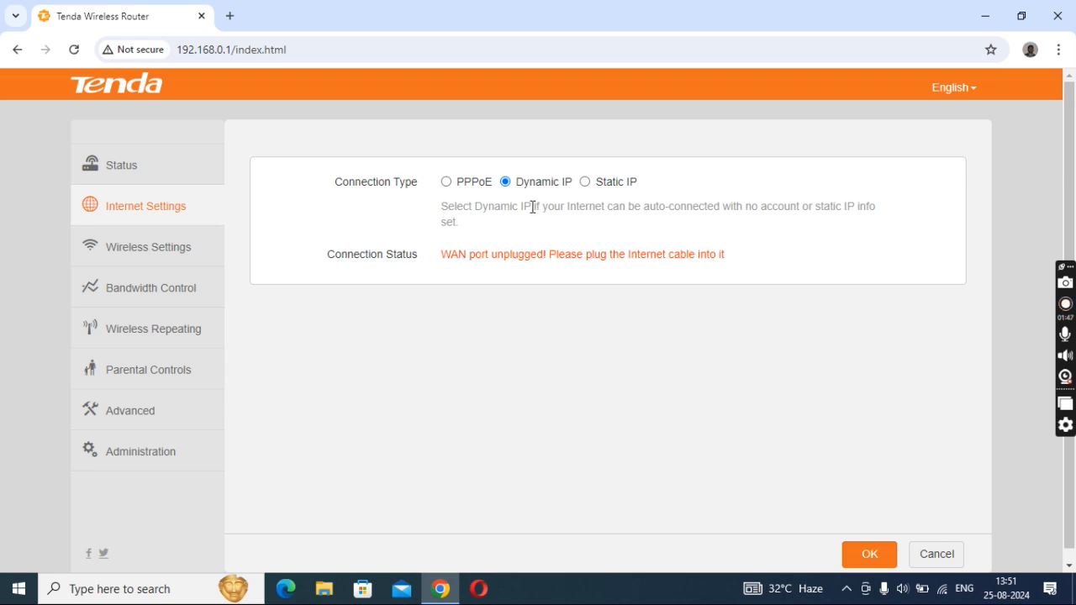
{"action": "left_click", "coordinate": [586, 183]}
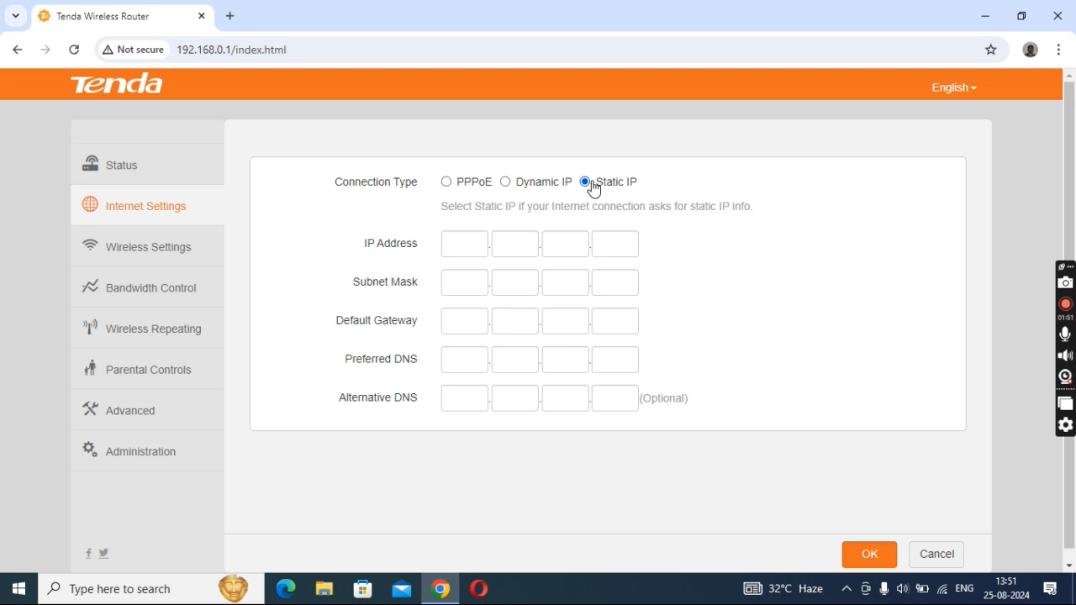
{"action": "left_click", "coordinate": [454, 187]}
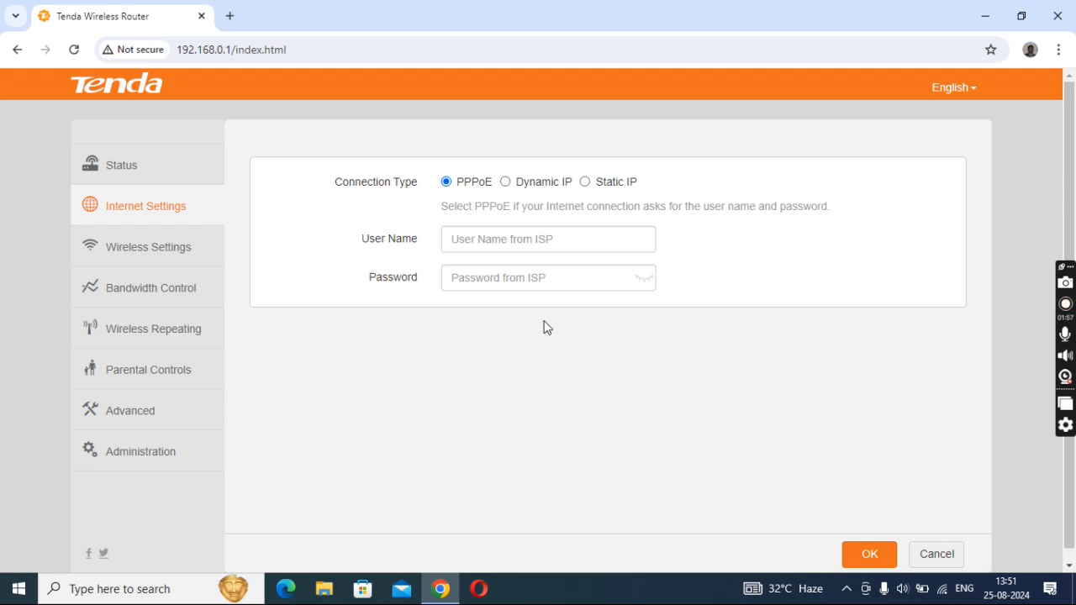
{"action": "left_click", "coordinate": [506, 184]}
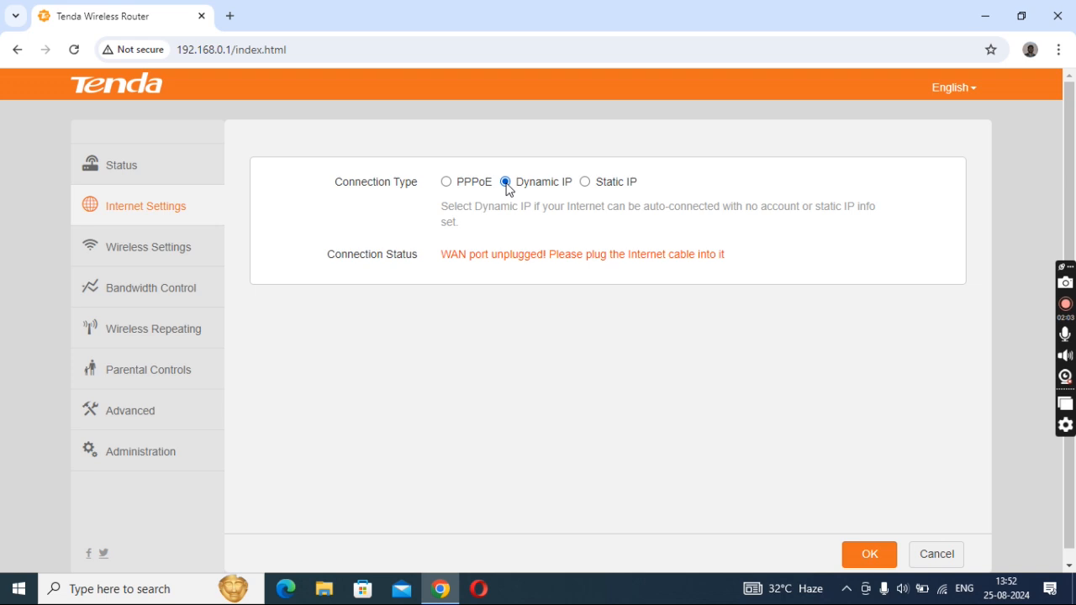
{"action": "left_click", "coordinate": [153, 264]}
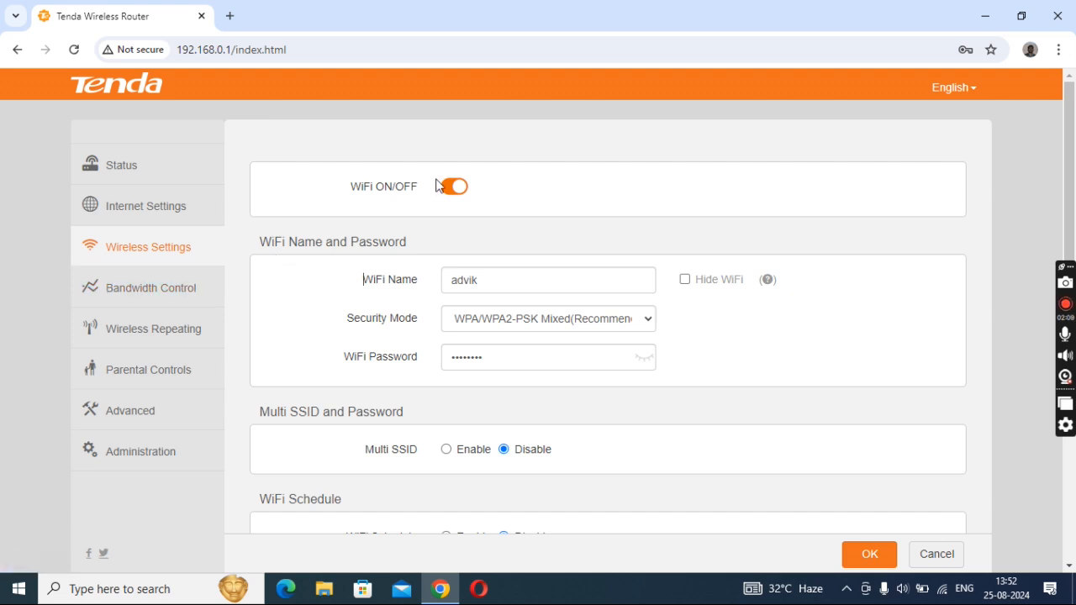
{"action": "left_click_drag", "start_coordinate": [1065, 175], "coordinate": [1073, 225]}
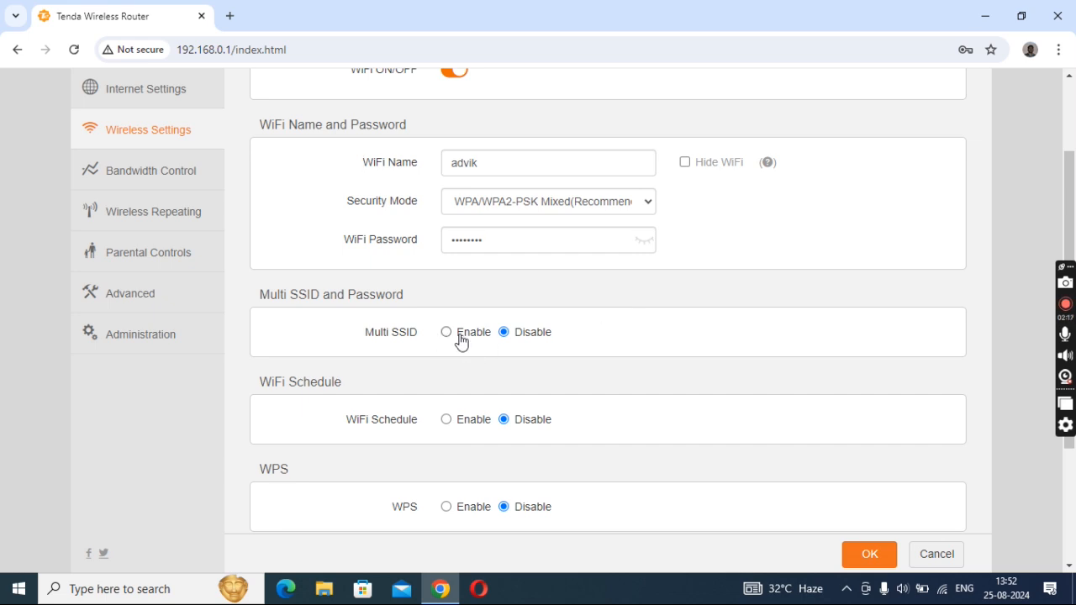
In Bandwidth Control, check the download limit options for POCO-M6-Pro-5G, turn off its internet access and save.
{"action": "left_click", "coordinate": [133, 181]}
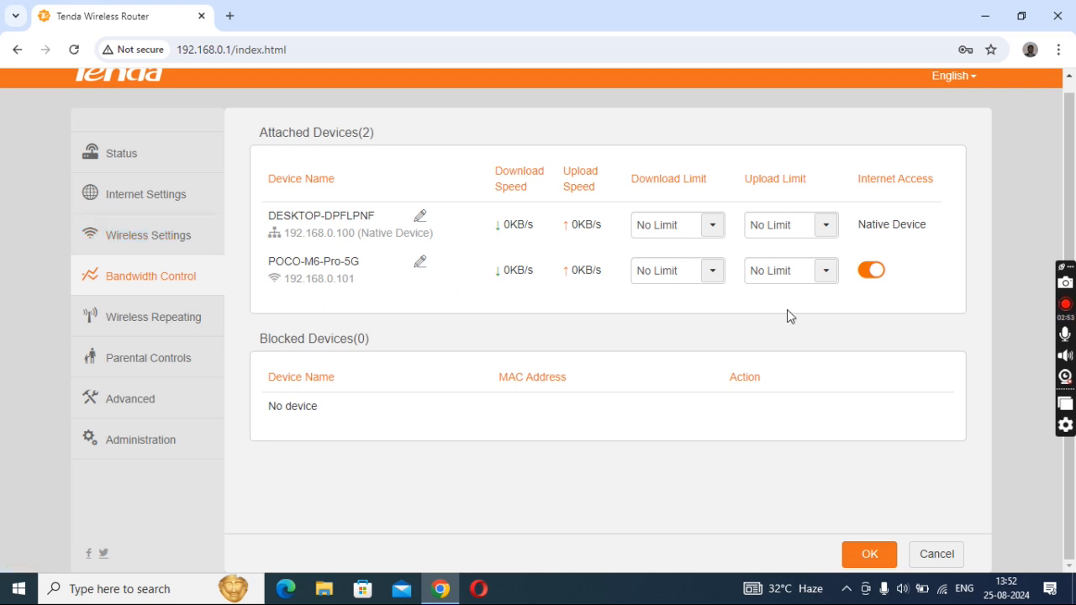
{"action": "left_click", "coordinate": [713, 272]}
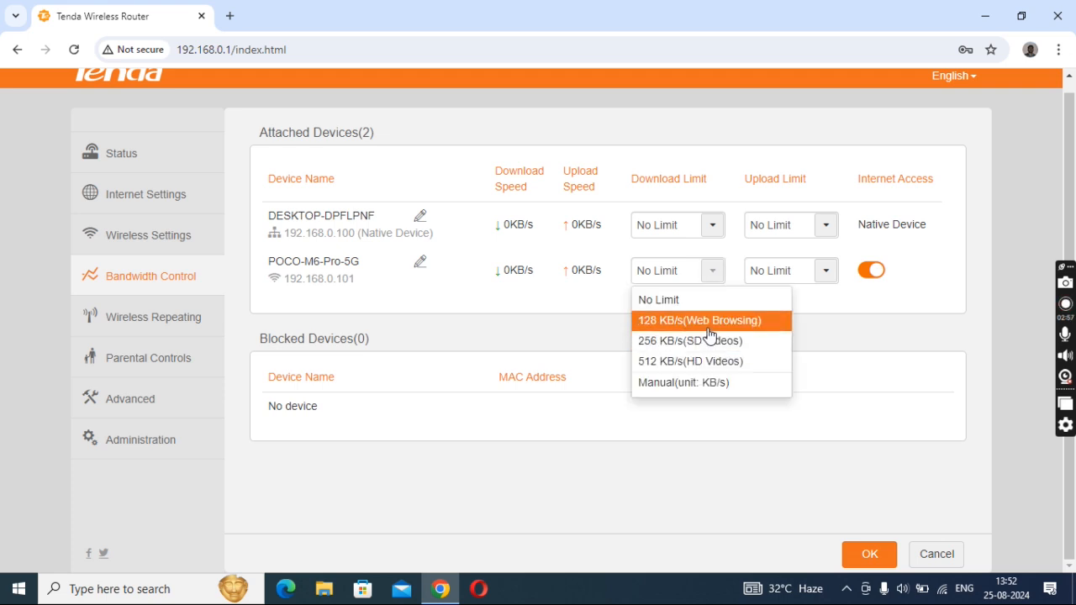
{"action": "left_click", "coordinate": [926, 362]}
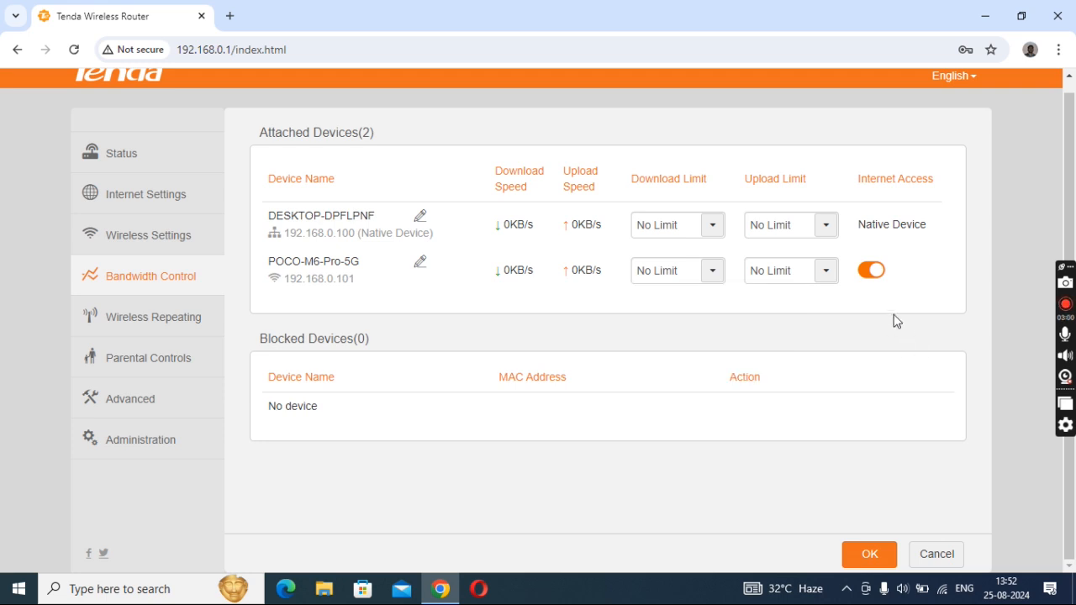
{"action": "left_click", "coordinate": [872, 276]}
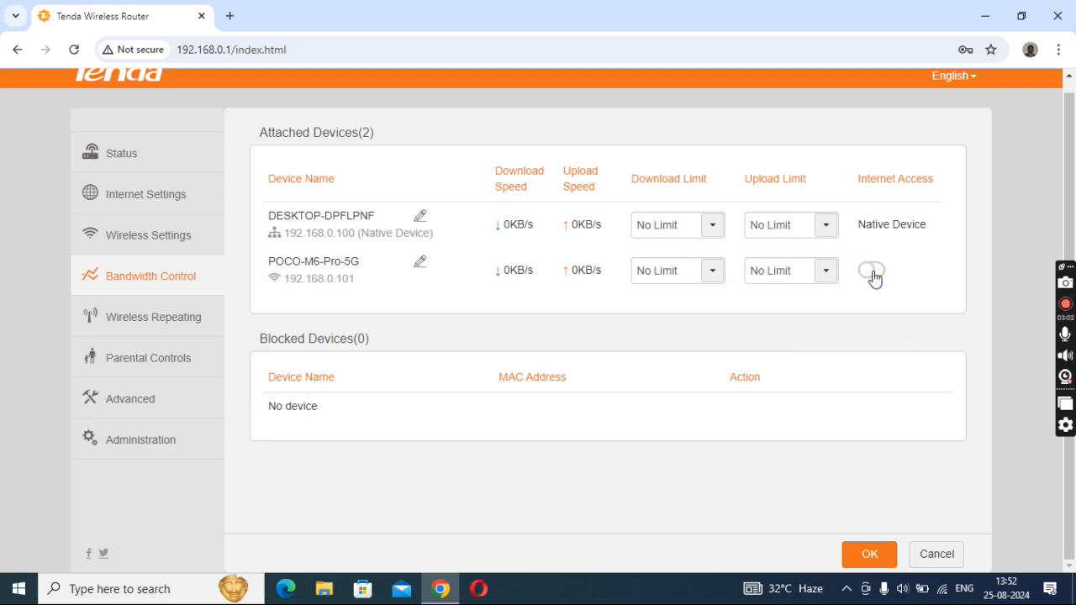
{"action": "left_click", "coordinate": [882, 559]}
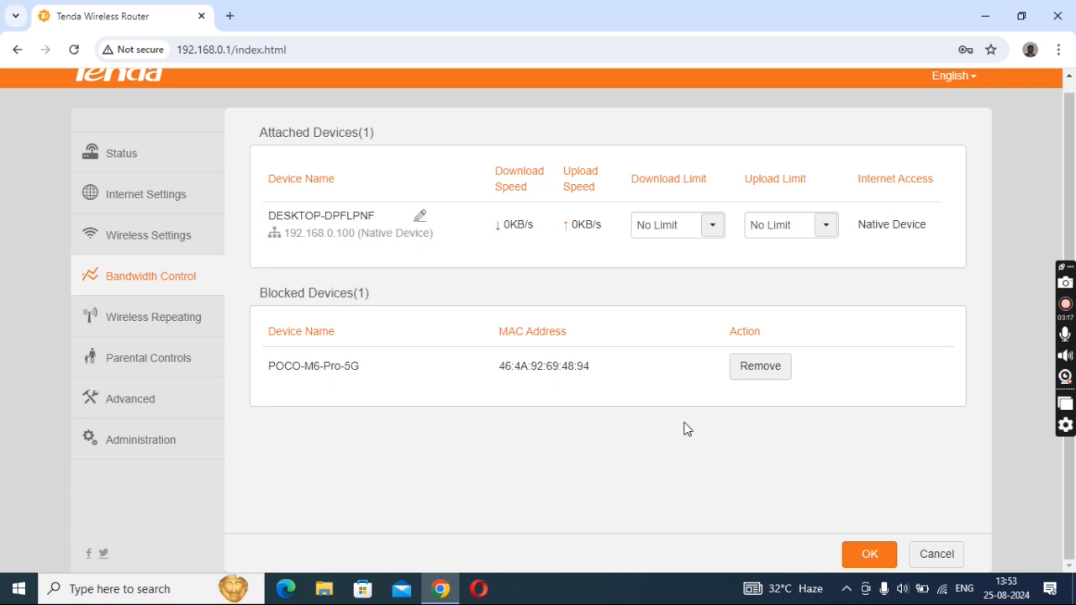
Review the Parental Controls page and the Whitelist mode of the MAC address filter in the Advanced settings.
{"action": "left_click", "coordinate": [181, 367]}
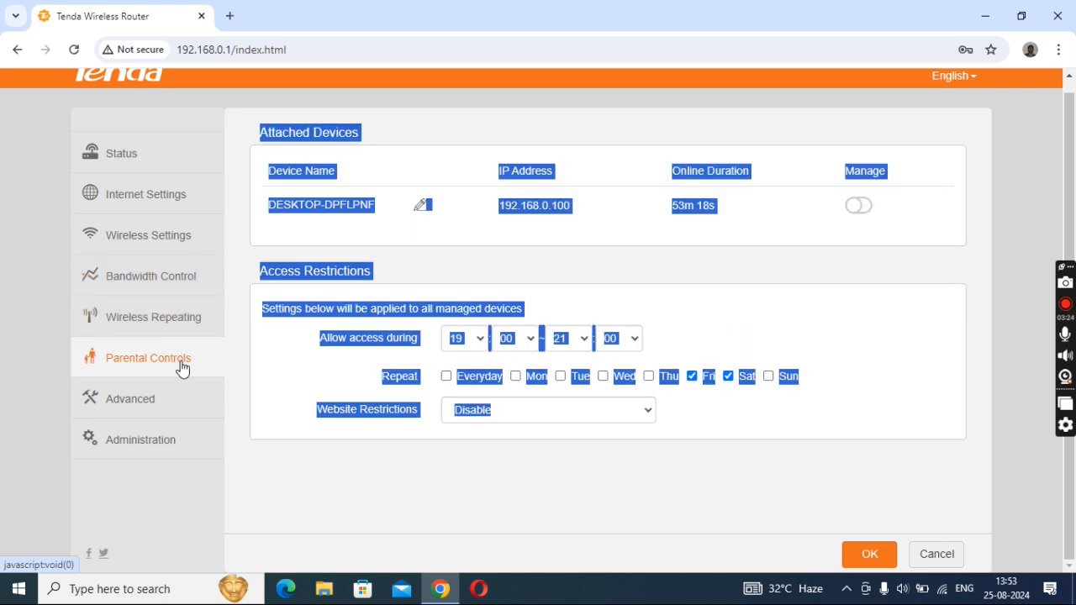
{"action": "left_click", "coordinate": [325, 487]}
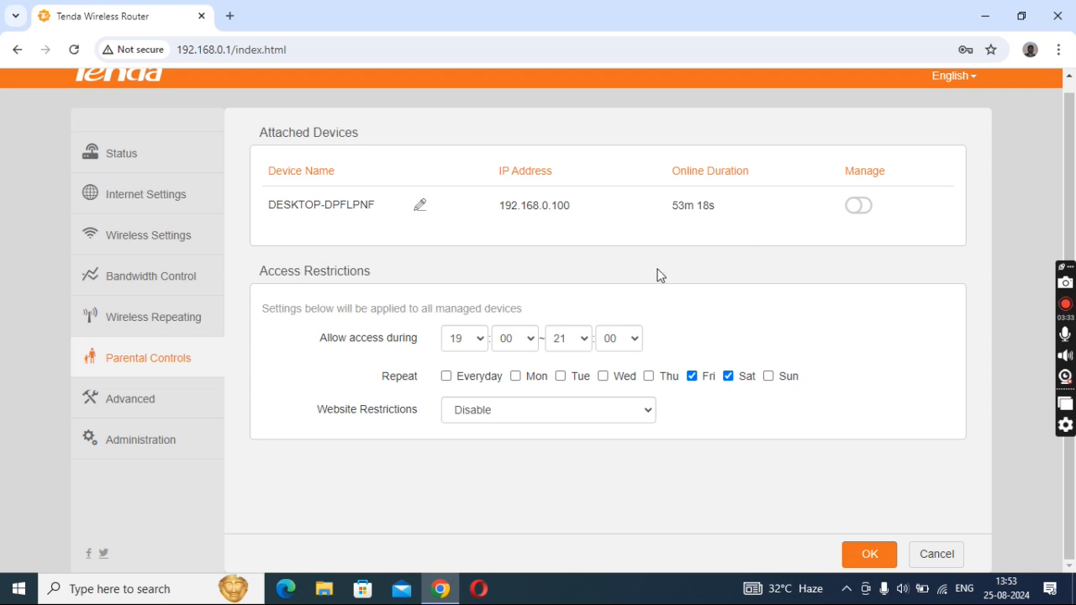
{"action": "left_click", "coordinate": [142, 412]}
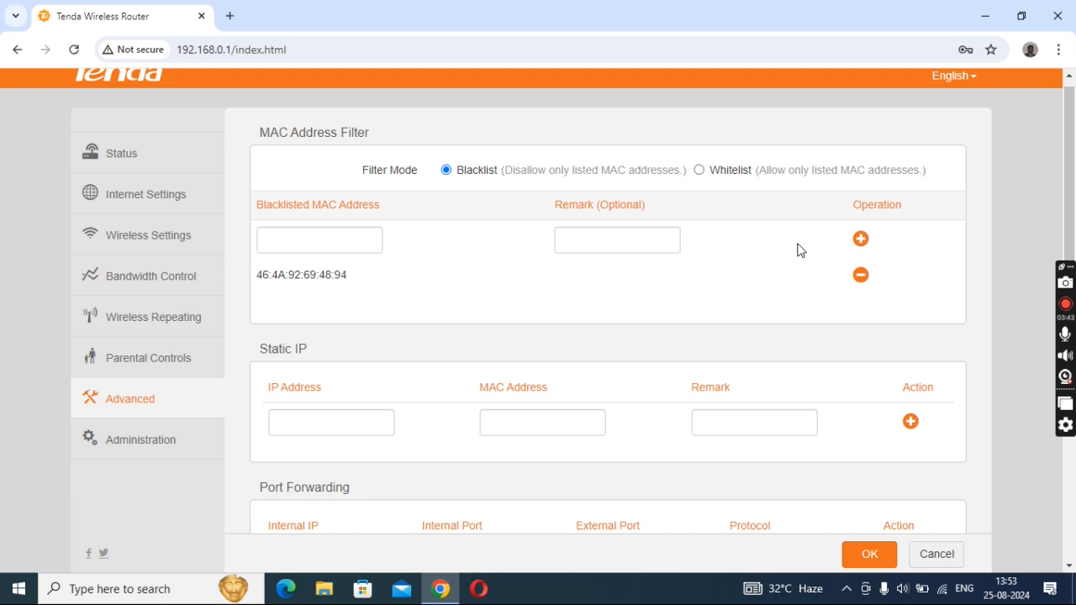
{"action": "left_click", "coordinate": [699, 171]}
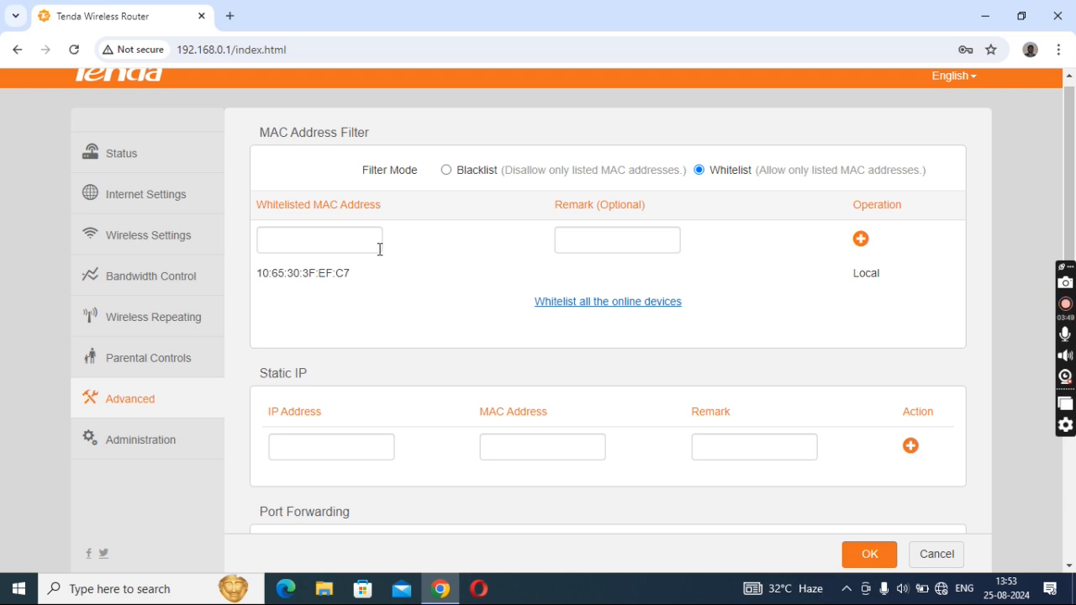
Open the Administration settings and examine the login password, WAN and LAN parameter sections.
{"action": "left_click", "coordinate": [147, 442]}
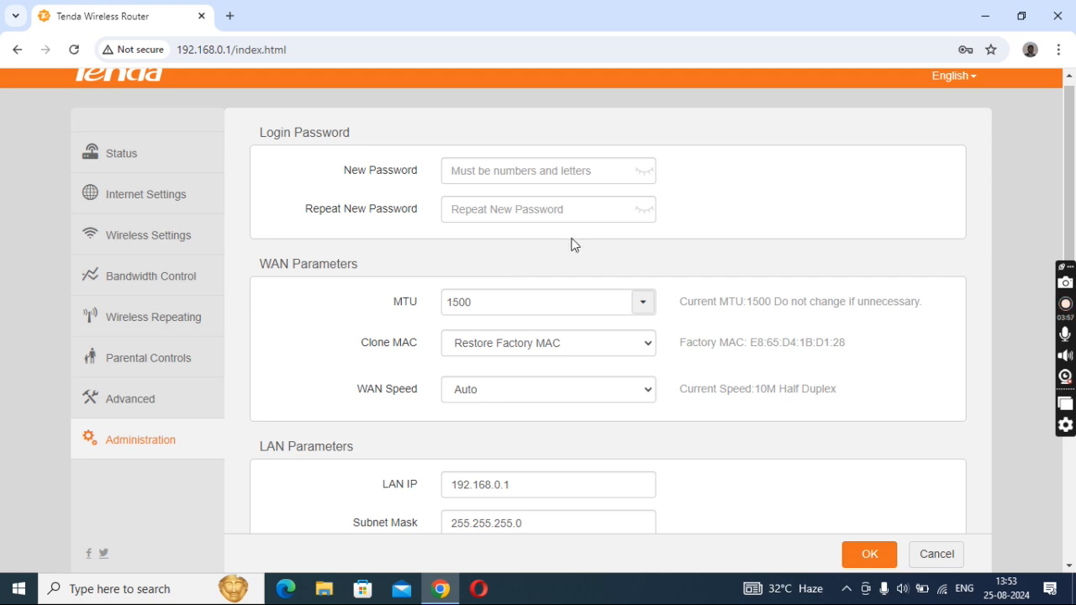
{"action": "scroll", "coordinate": [1069, 118], "scroll_direction": "down", "scroll_amount": 5}
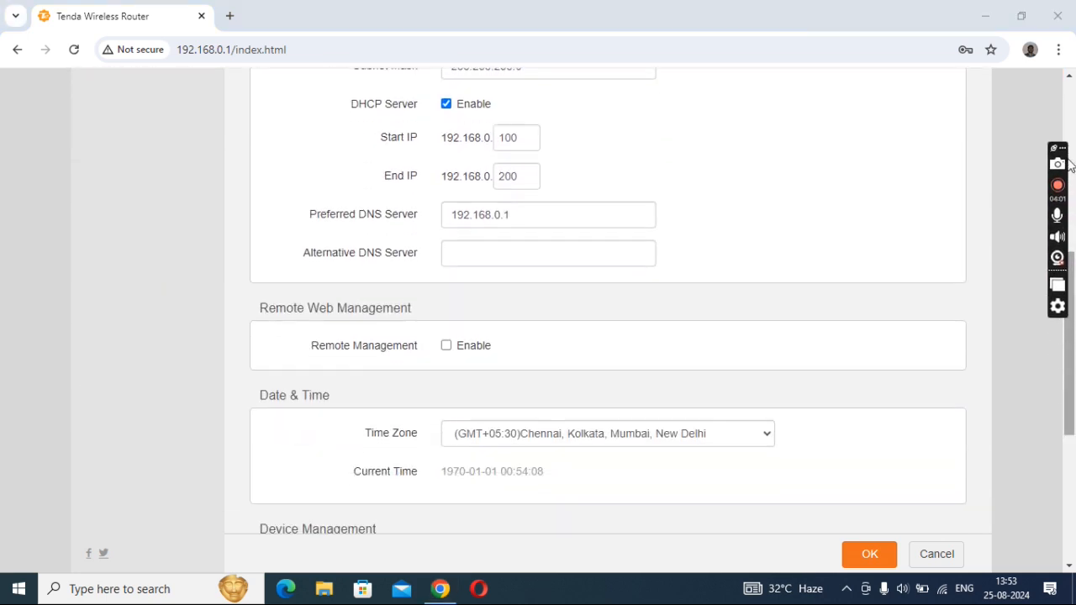
{"action": "left_click_drag", "start_coordinate": [1074, 313], "coordinate": [1074, 260]}
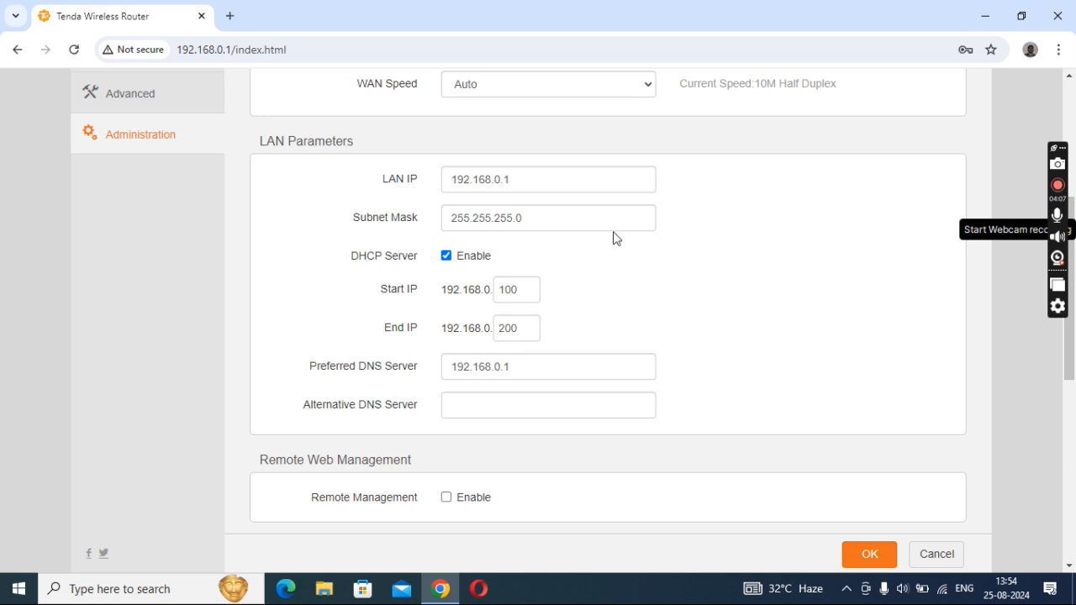
Try to change the last number of the LAN IP address to 3.
{"action": "left_click", "coordinate": [521, 186]}
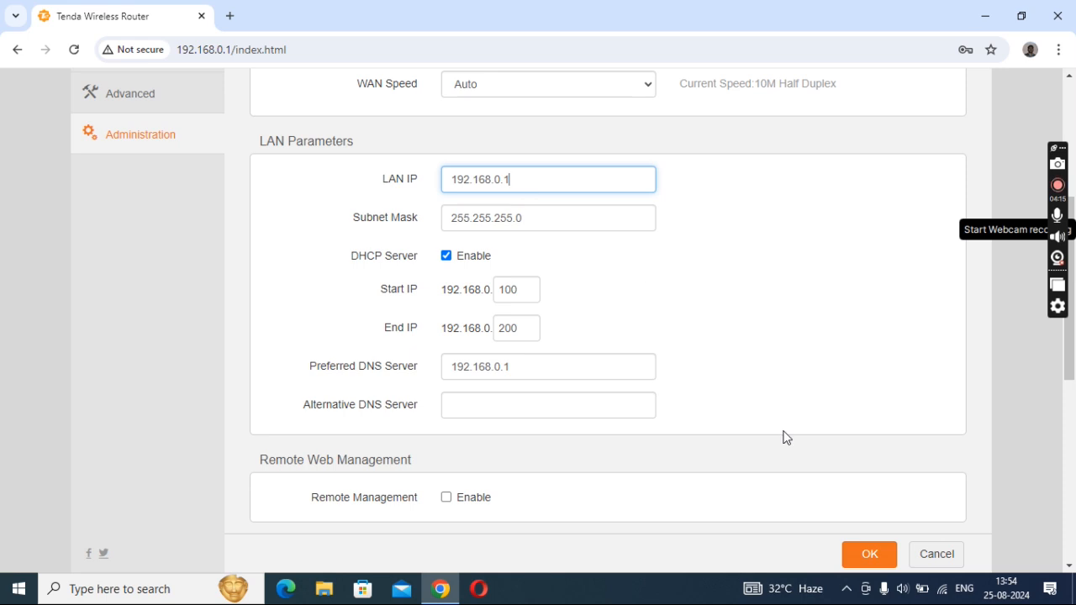
{"action": "key", "text": "BackSpace"}
{"action": "type", "text": "3"}
{"action": "key", "text": "BackSpace"}
Examine the remaining Administration sections: Remote Web Management, Date & Time and Device Management.
{"action": "left_click_drag", "start_coordinate": [1071, 352], "coordinate": [1072, 318]}
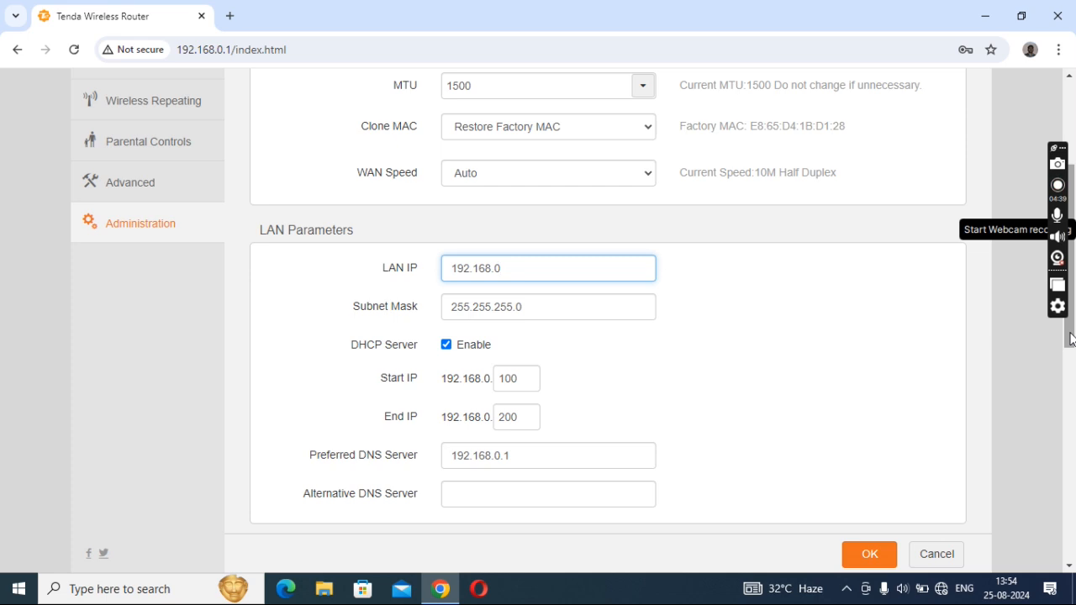
{"action": "left_click_drag", "start_coordinate": [1070, 339], "coordinate": [1070, 471]}
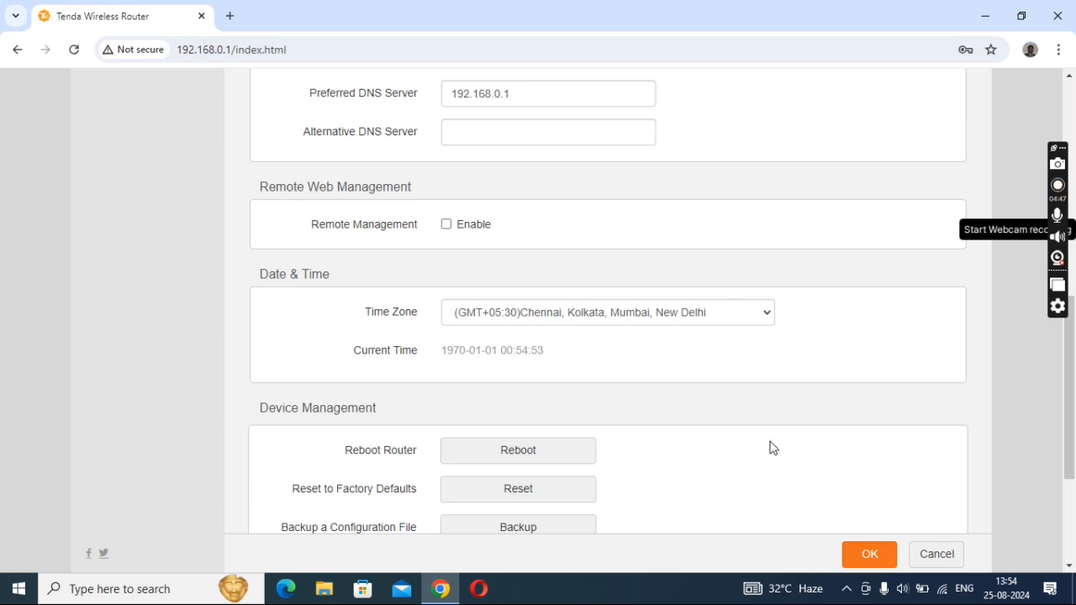
{"action": "left_click_drag", "start_coordinate": [1072, 443], "coordinate": [1074, 526]}
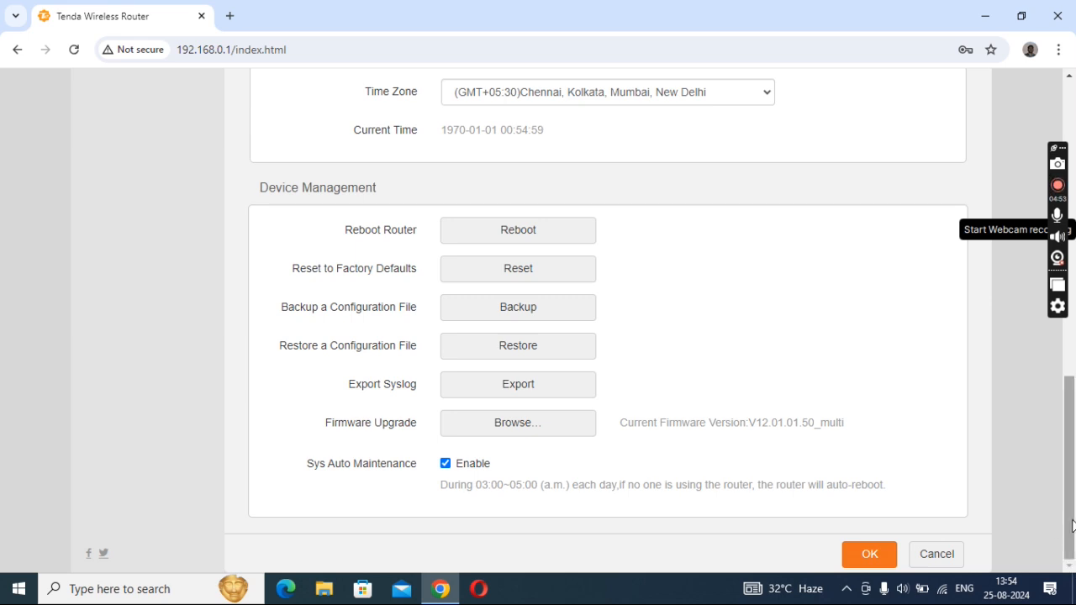
{"action": "left_click_drag", "start_coordinate": [1074, 526], "coordinate": [1072, 558]}
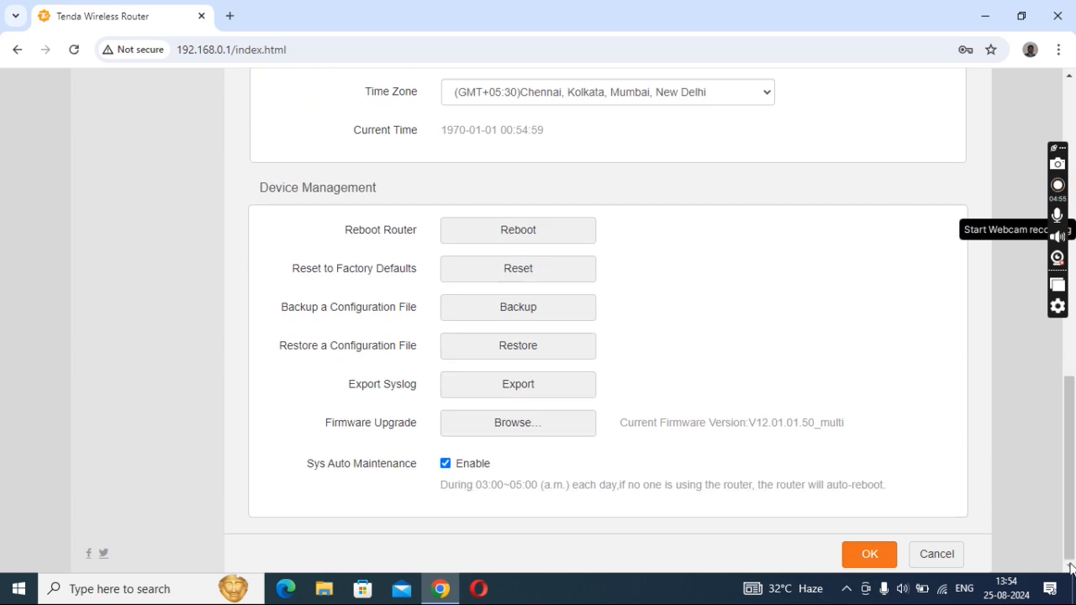